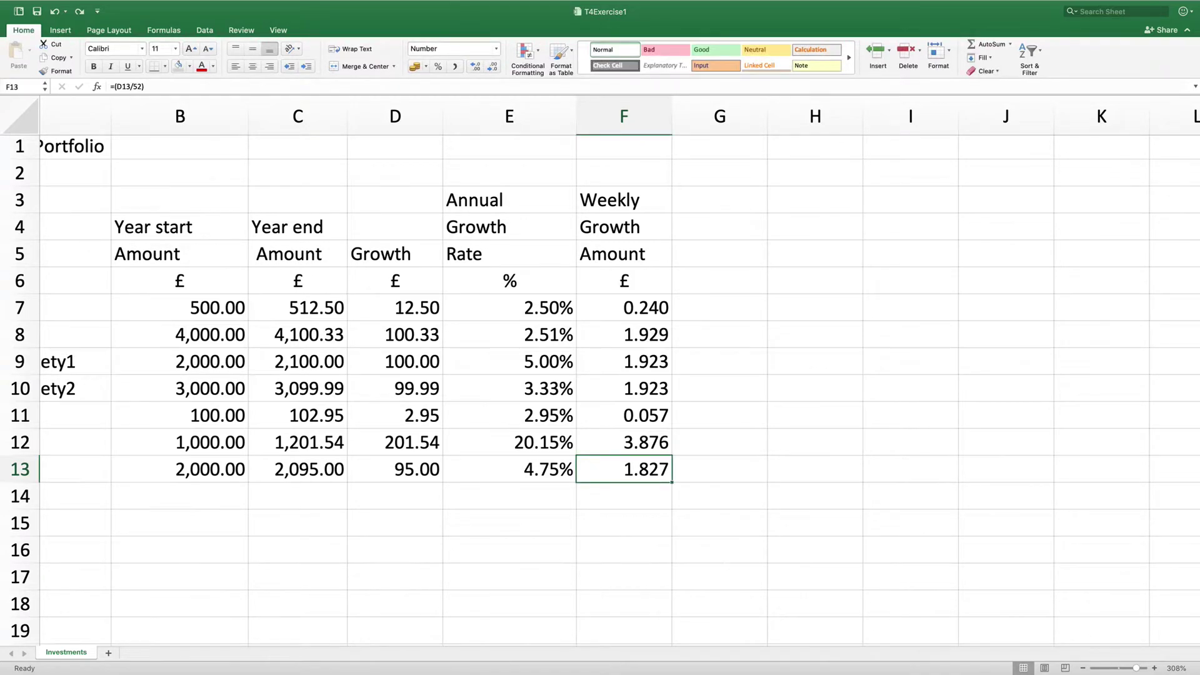
# Enter the label "Totals" in cell A14 below the list of investments
pyautogui.click(75, 496)
pyautogui.write('Totals')
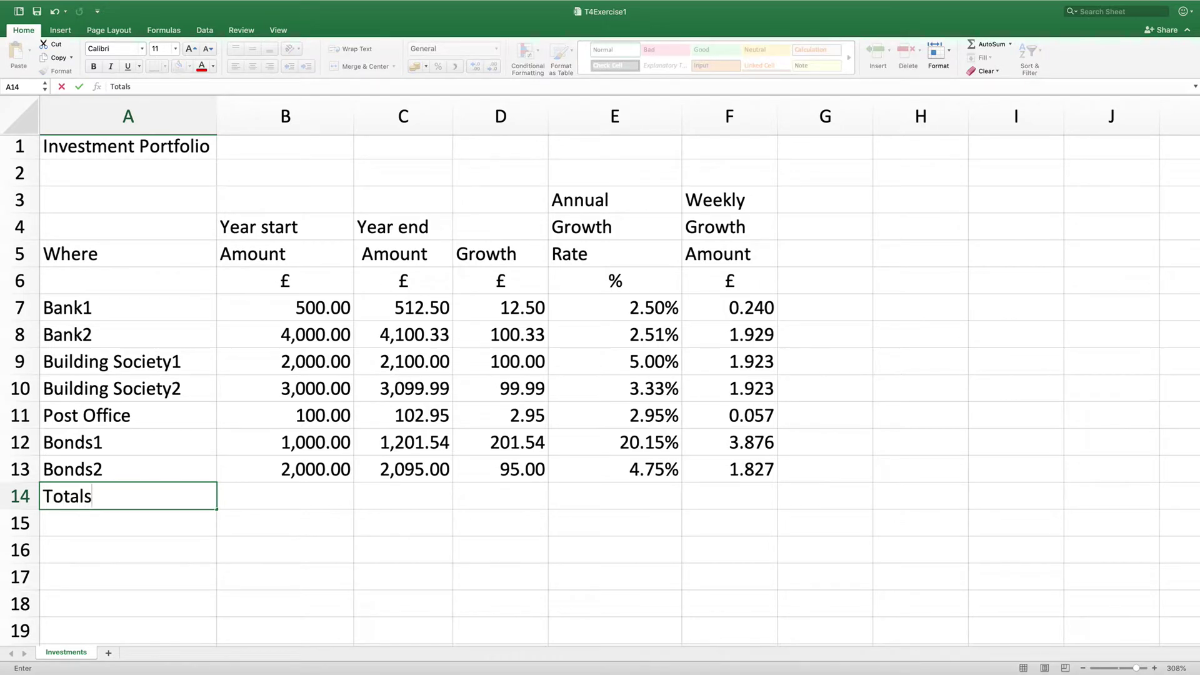
pyautogui.press('Tab')
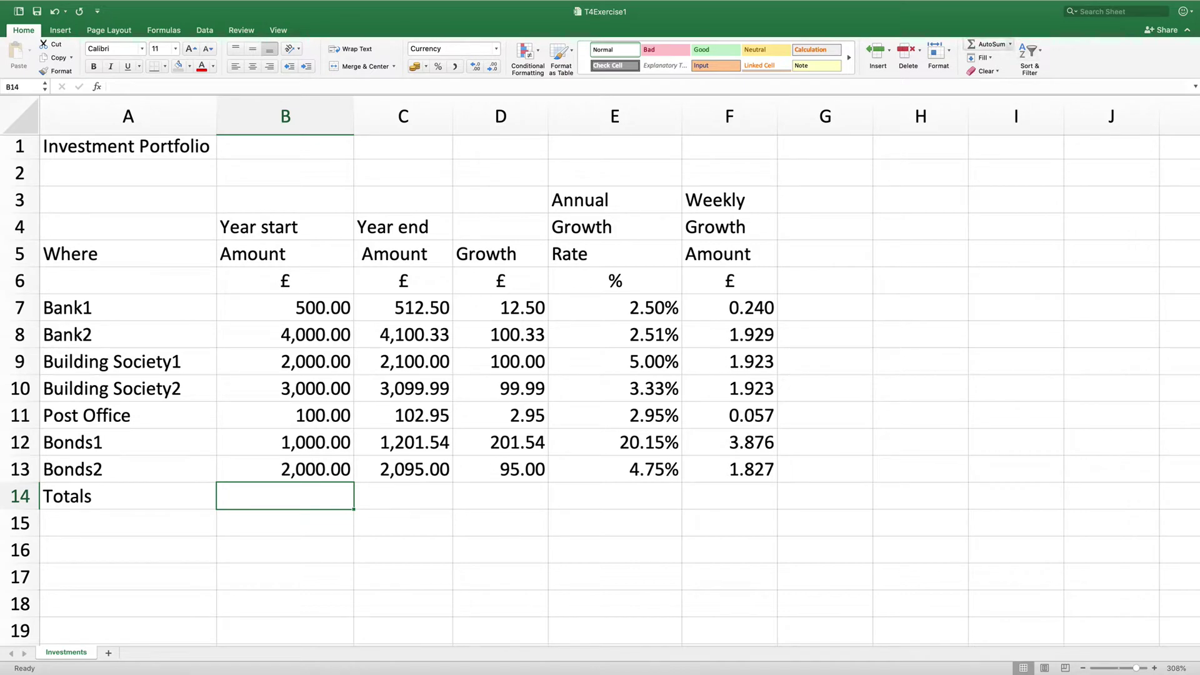
# Insert a Sum of B7:B13 in cell B14 and copy the formula across to C14
pyautogui.click(1010, 44)
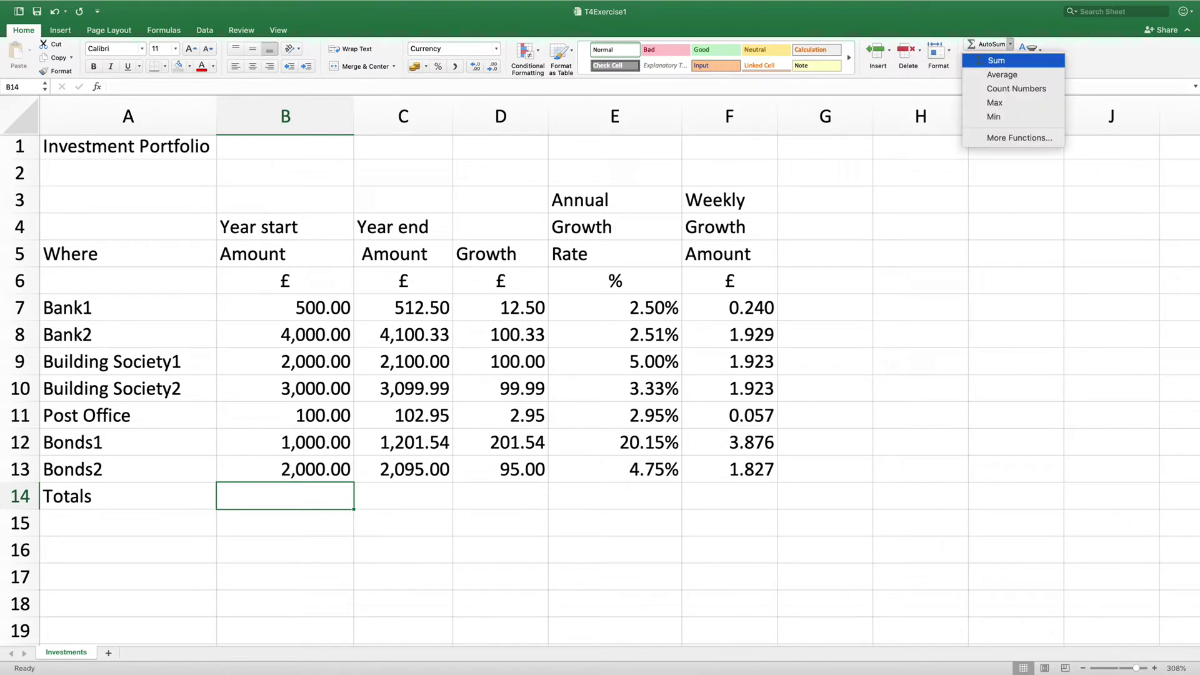
pyautogui.click(997, 60)
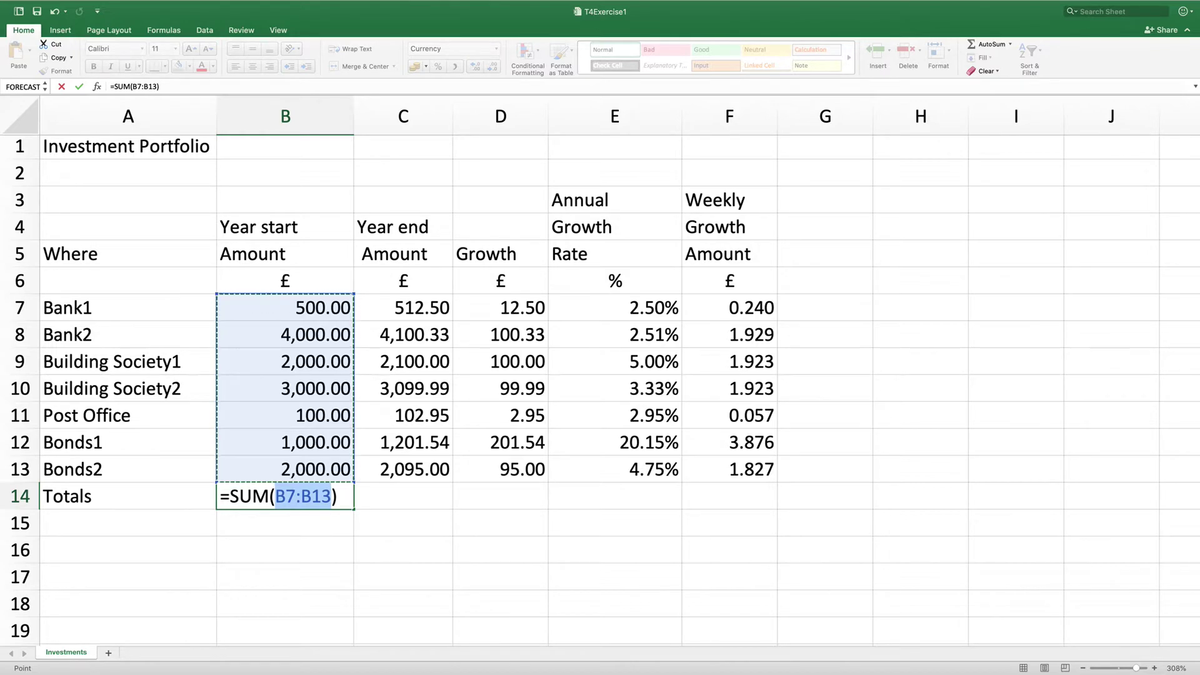
pyautogui.press('Return')
pyautogui.click(285, 496)
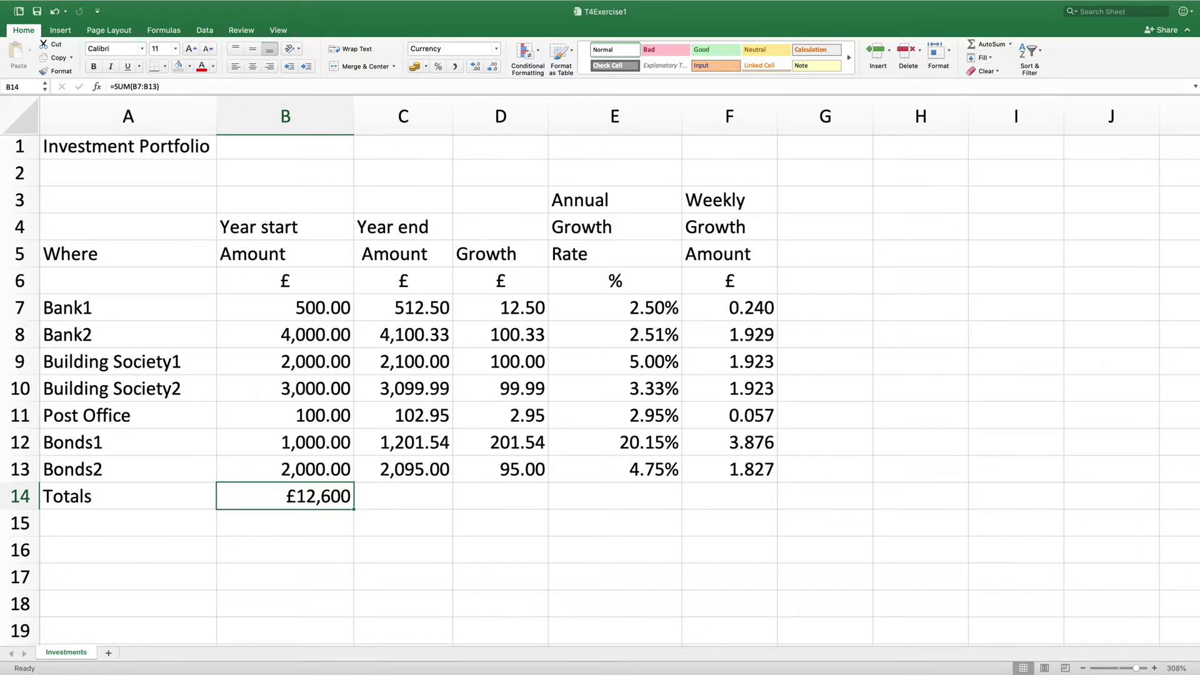
pyautogui.moveTo(354, 510); pyautogui.dragTo(438, 503)
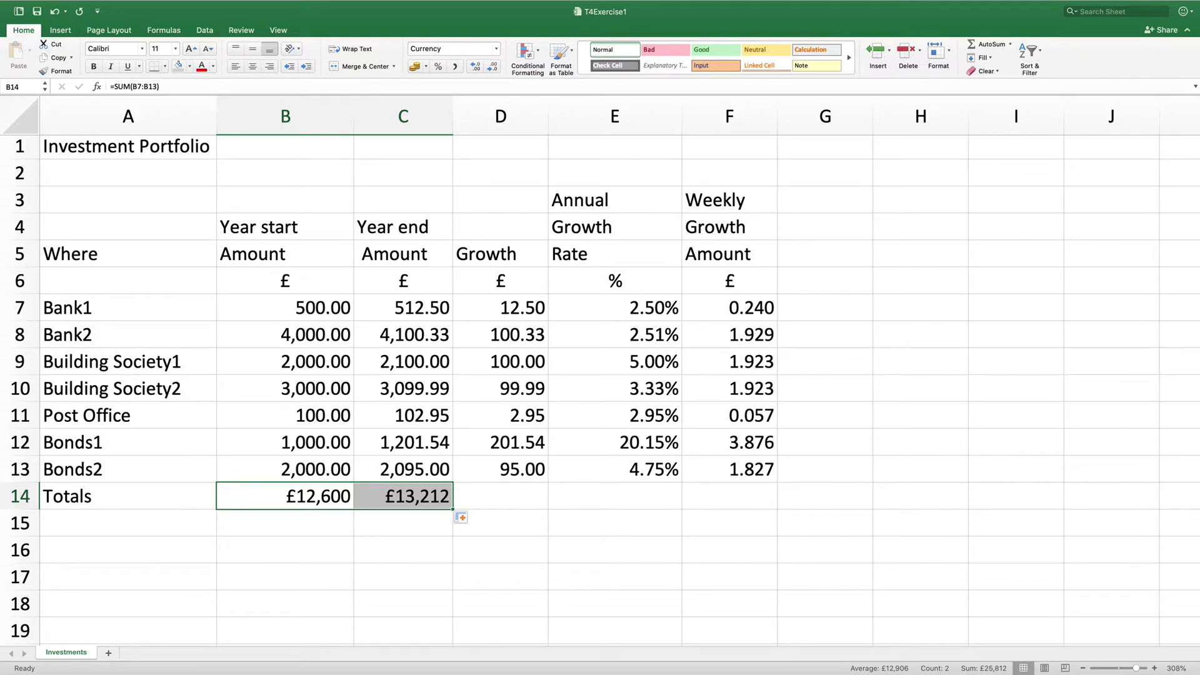
# Format the totals in B14:C14 with two decimal places and the currency symbol set to None
pyautogui.rightClick(345, 496)
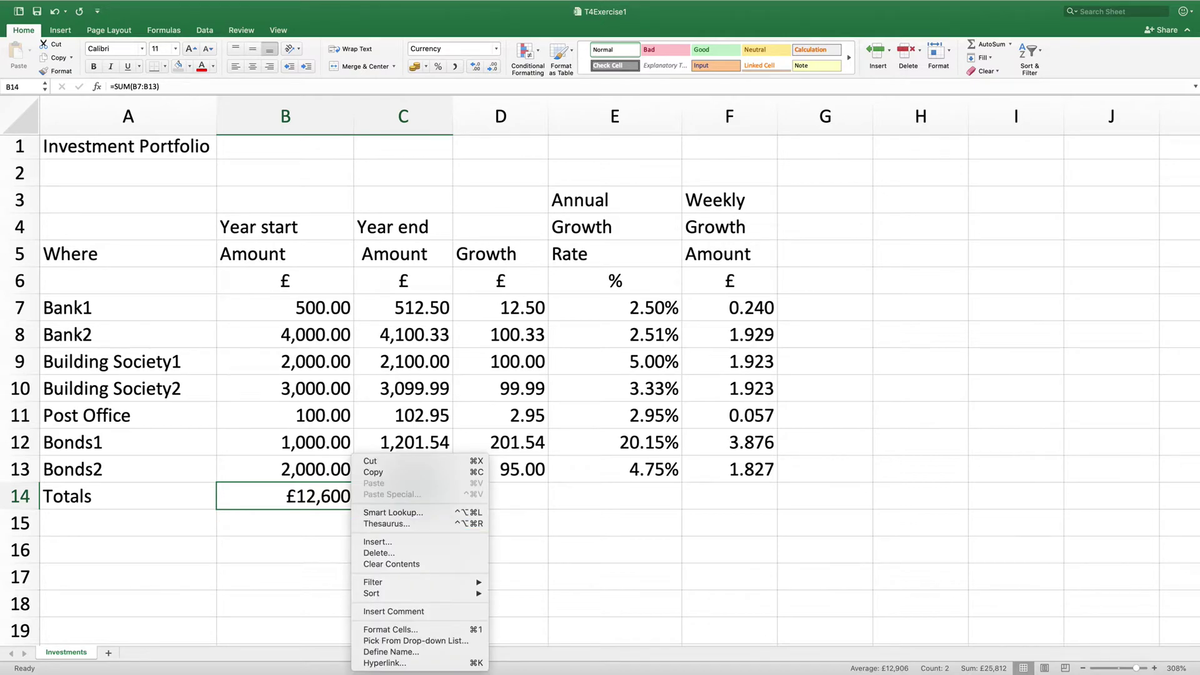
pyautogui.click(400, 625)
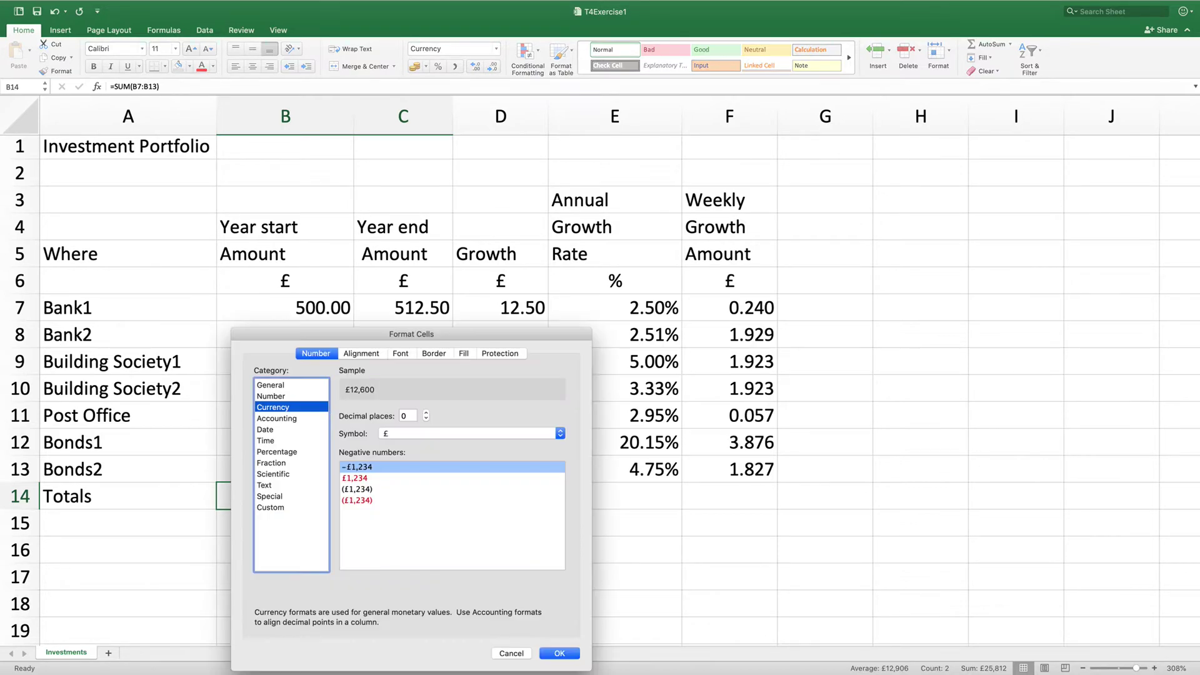
pyautogui.press('Tab')
pyautogui.write('2')
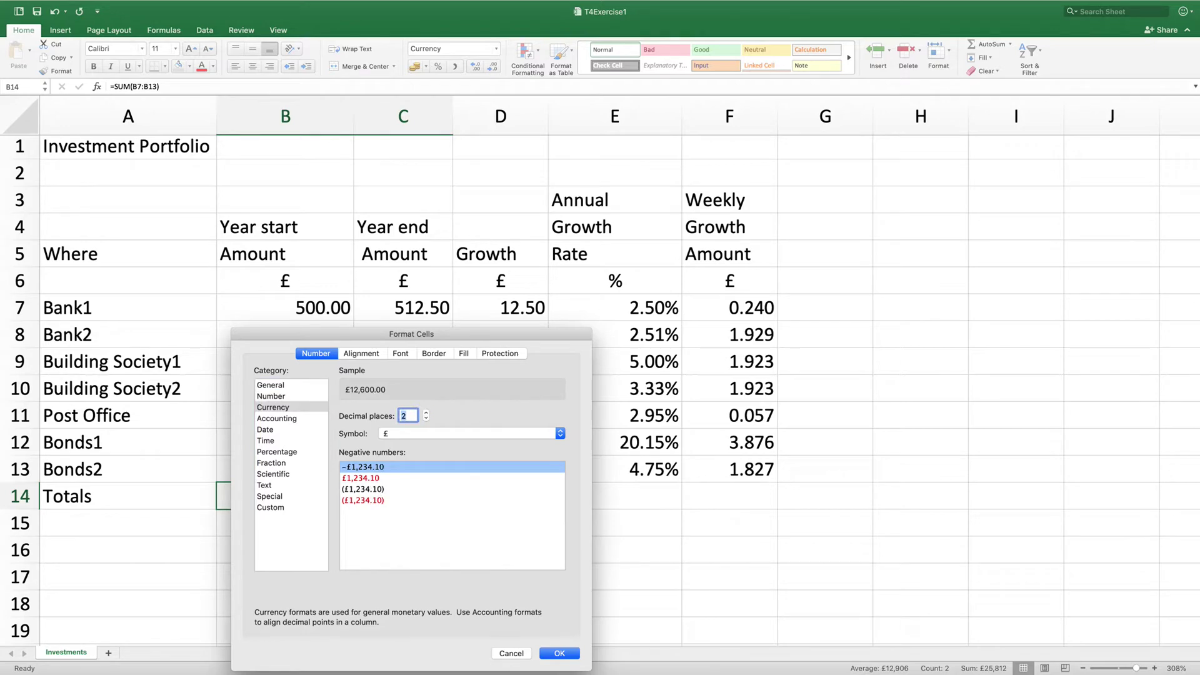
pyautogui.click(560, 433)
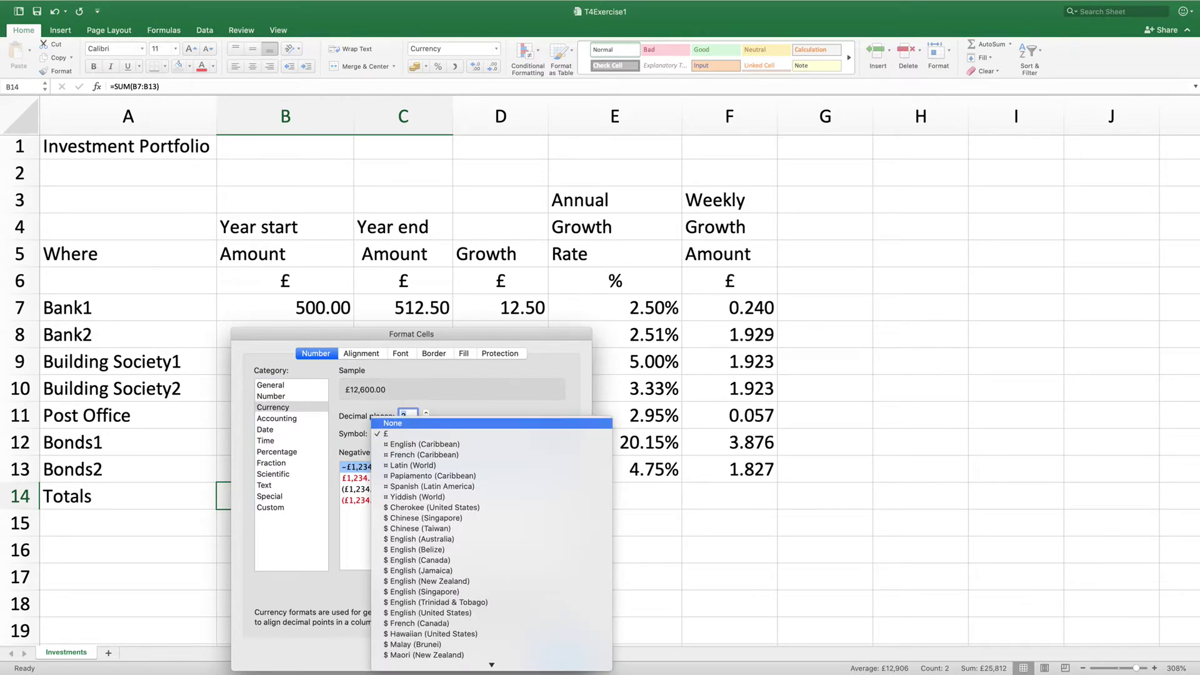
pyautogui.press('Return')
pyautogui.press('Return')
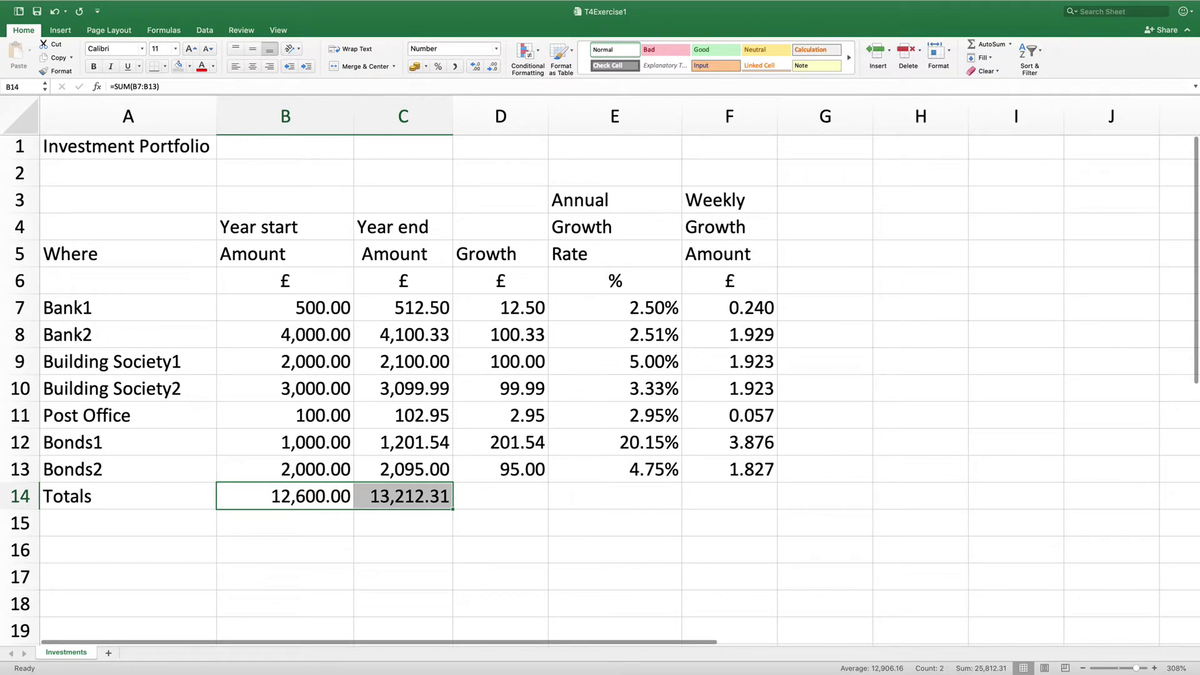
# Apply a Bottom Double Border to the totals in B14:C14
pyautogui.click(164, 66)
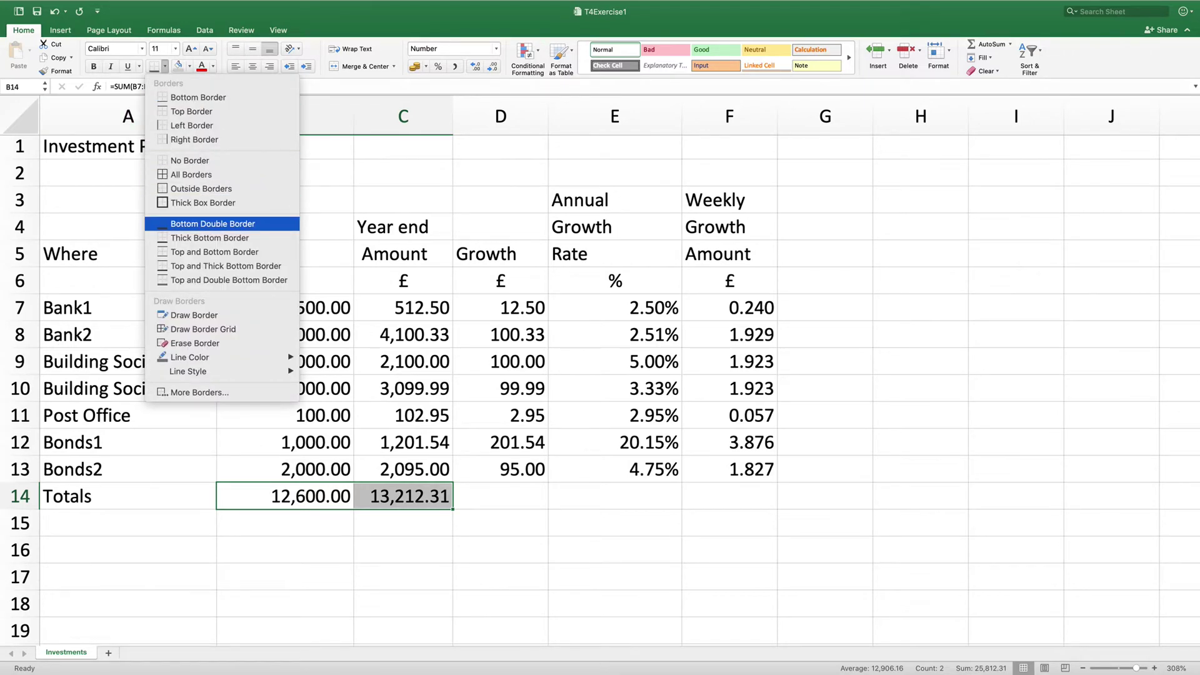
pyautogui.click(213, 224)
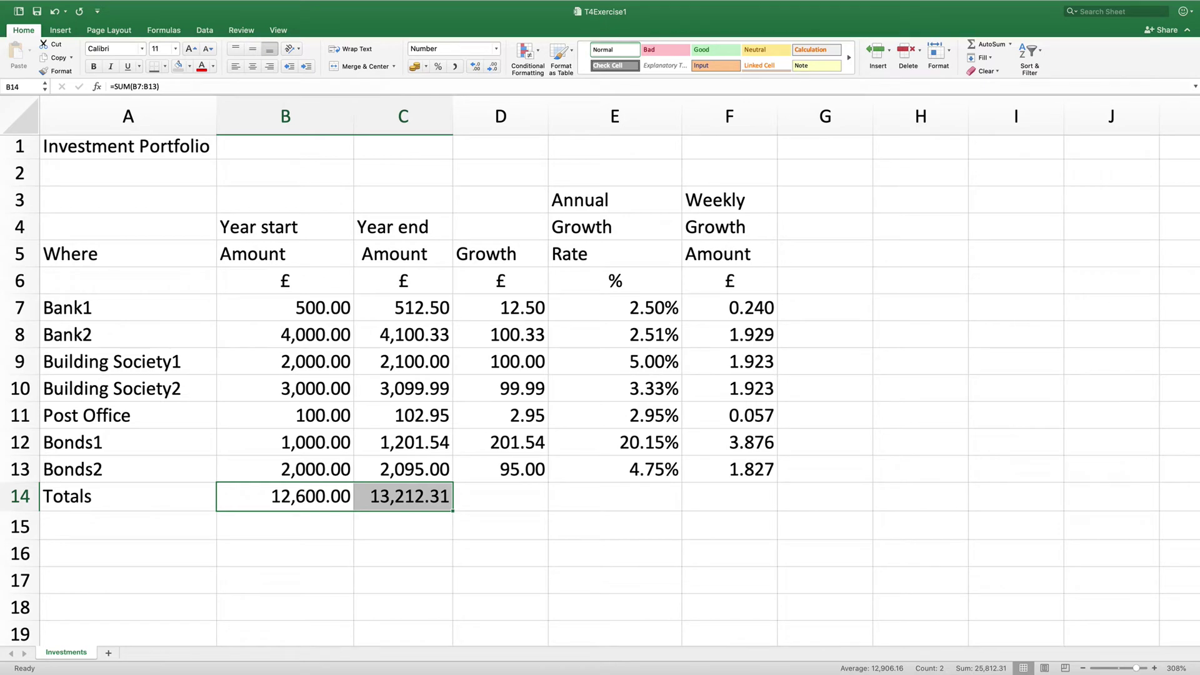
pyautogui.press('Tab')
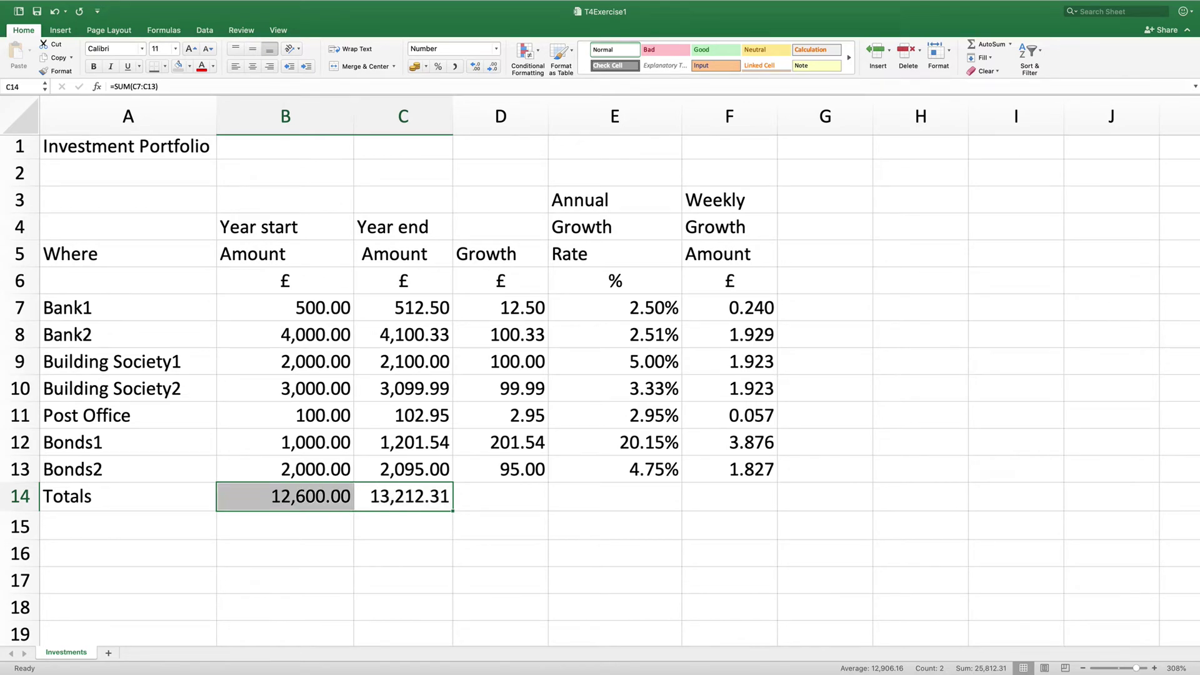
pyautogui.click(500, 496)
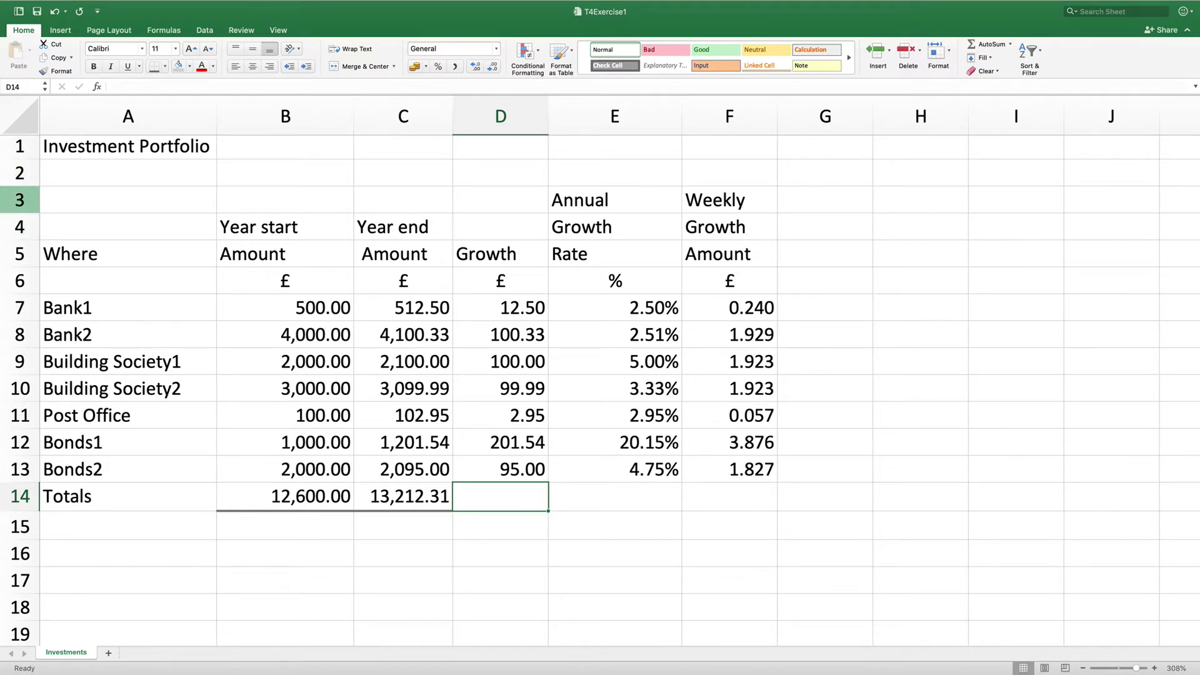
# Insert a blank row above row 3 and enter the label "Average growth" in A3
pyautogui.click(19, 195)
pyautogui.rightClick(19, 194)
pyautogui.click(40, 249)
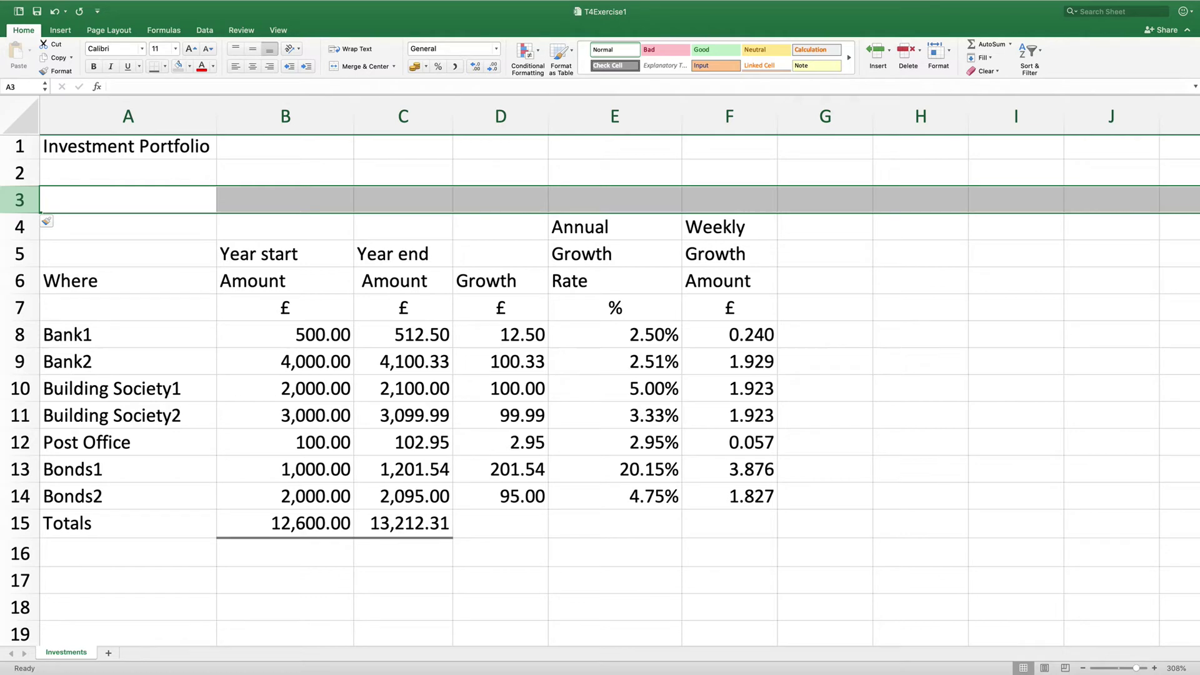
pyautogui.click(128, 199)
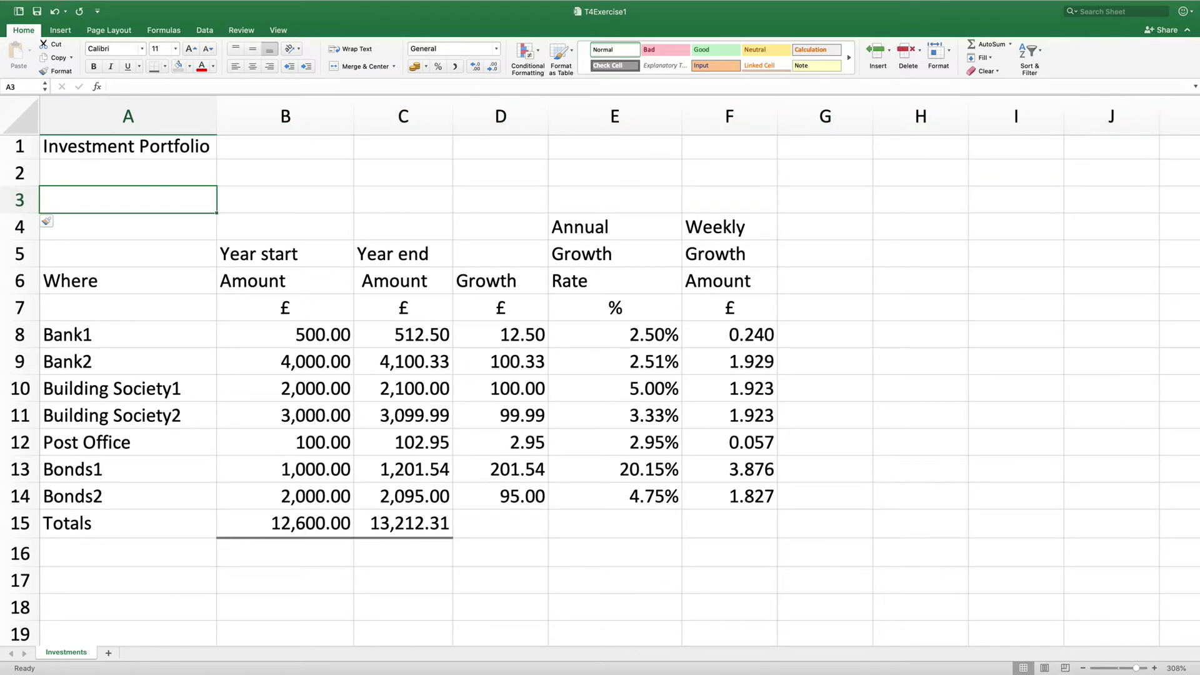
pyautogui.write('Aver')
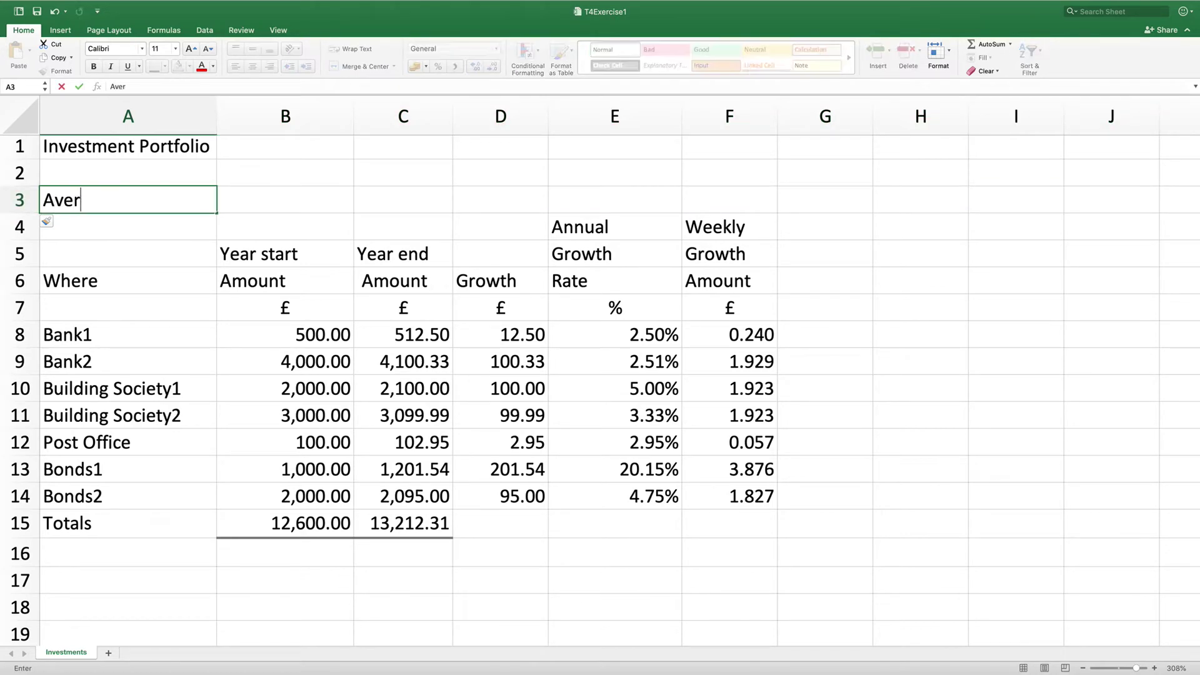
pyautogui.write('age growth')
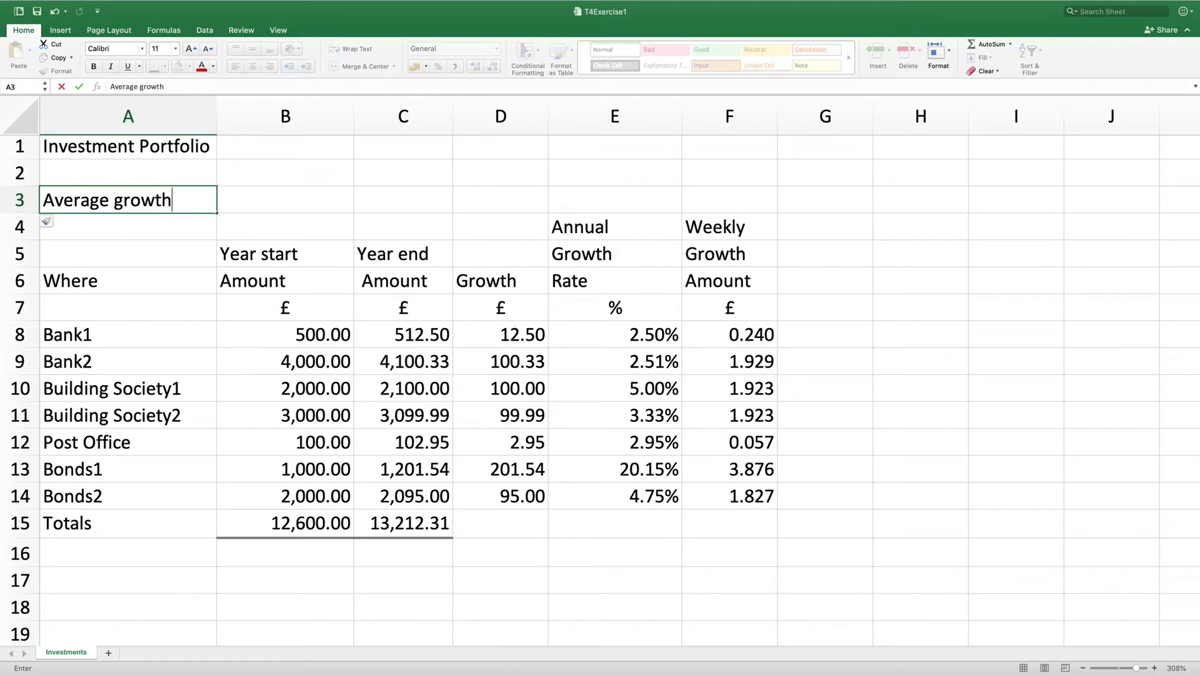
pyautogui.press('Tab')
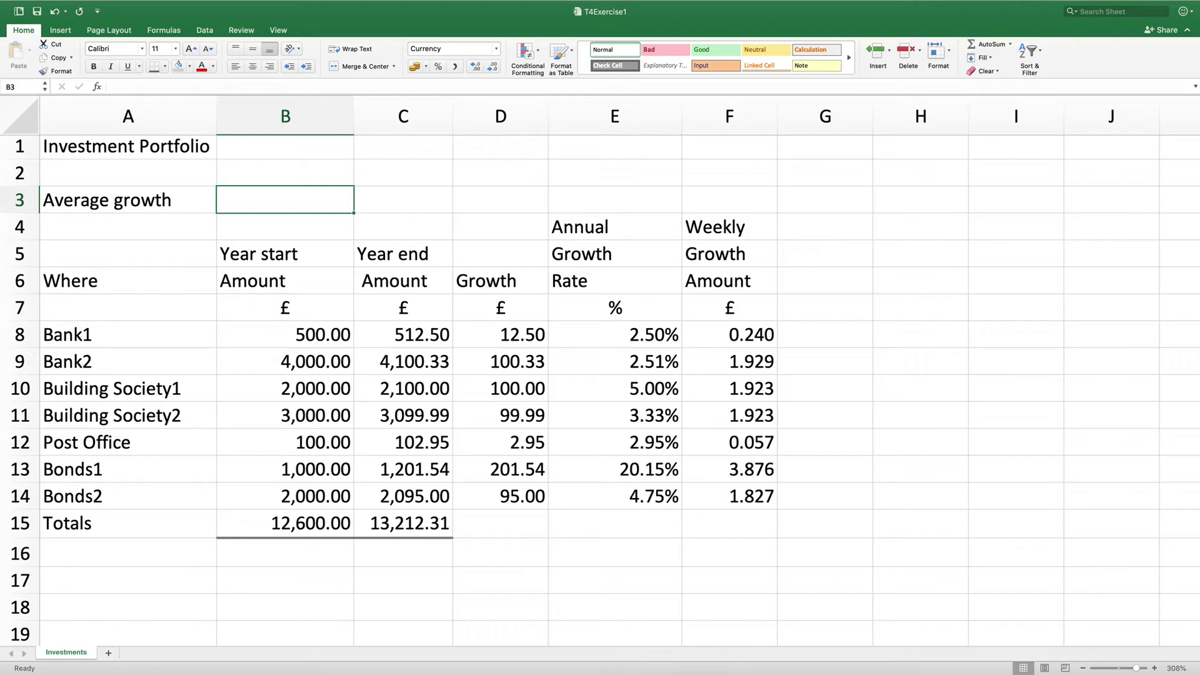
pyautogui.write('=')
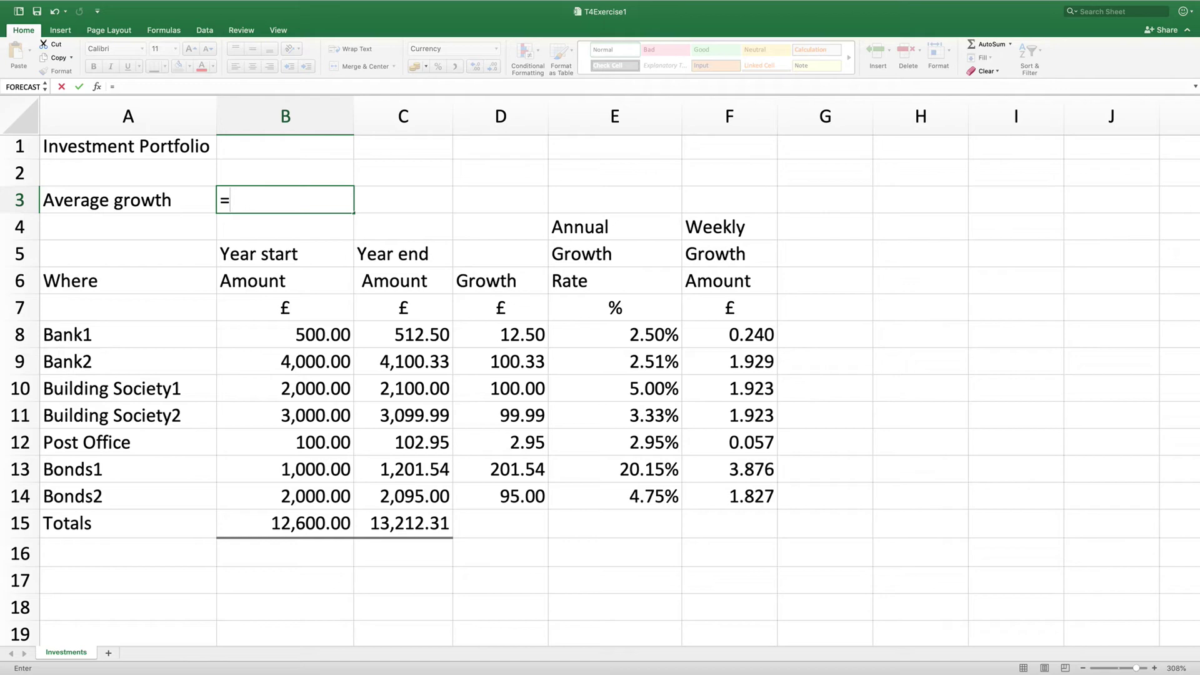
pyautogui.write('average(')
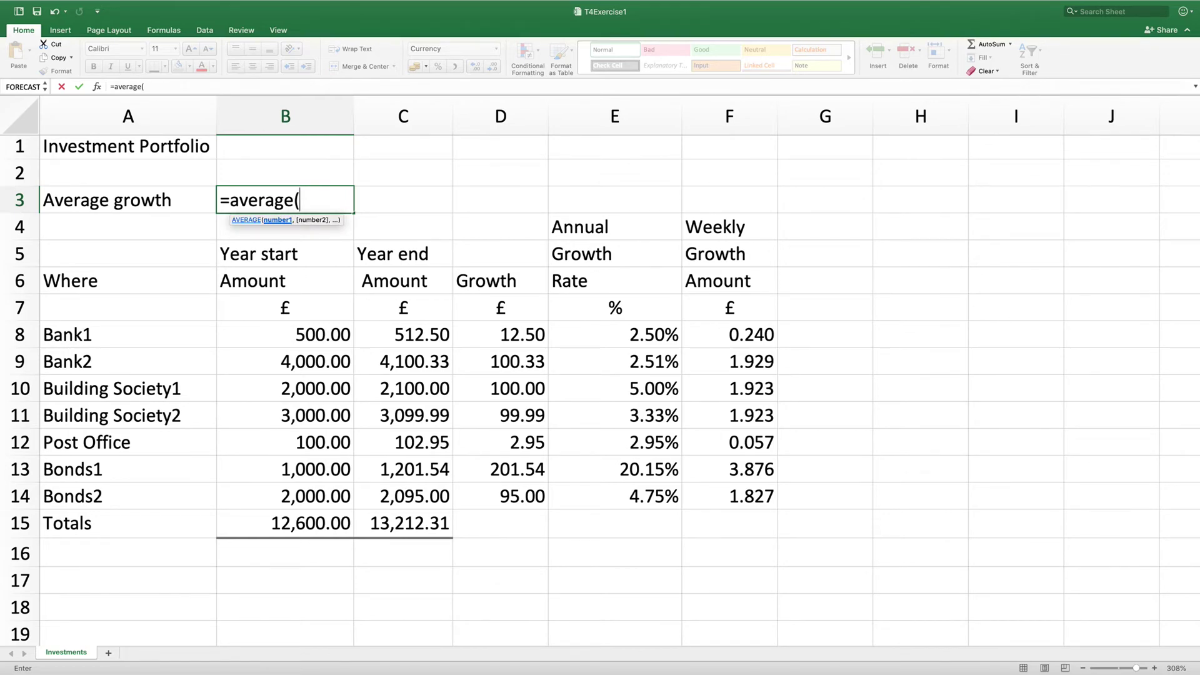
pyautogui.moveTo(616, 334); pyautogui.dragTo(665, 503)
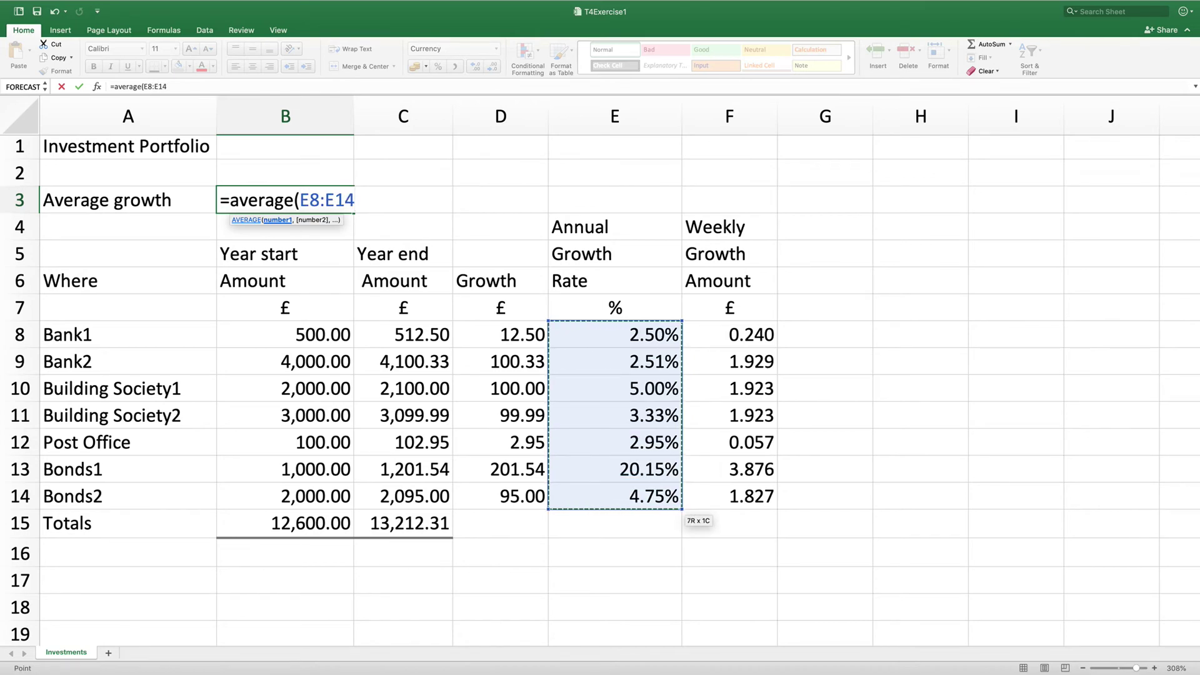
pyautogui.write(')')
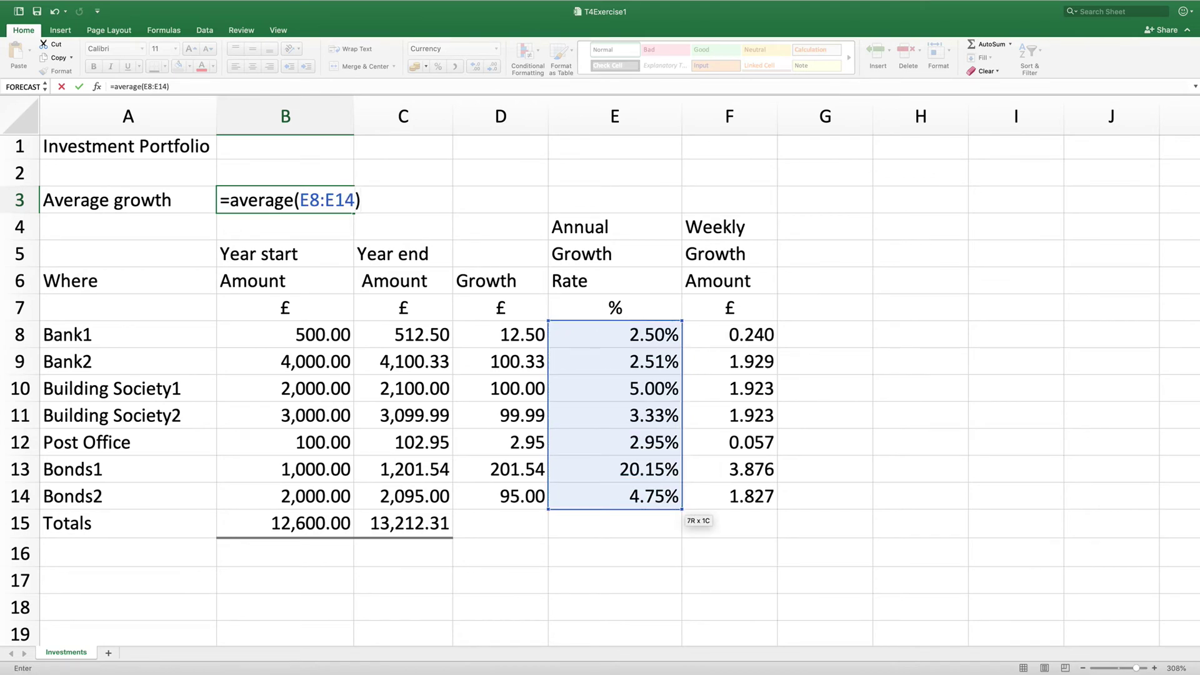
pyautogui.press('BackSpace')
pyautogui.press('BackSpace')
pyautogui.press('BackSpace')
pyautogui.press('BackSpace')
pyautogui.press('BackSpace')
pyautogui.press('BackSpace')
pyautogui.press('BackSpace')
pyautogui.press('BackSpace')
pyautogui.press('BackSpace')
pyautogui.press('BackSpace')
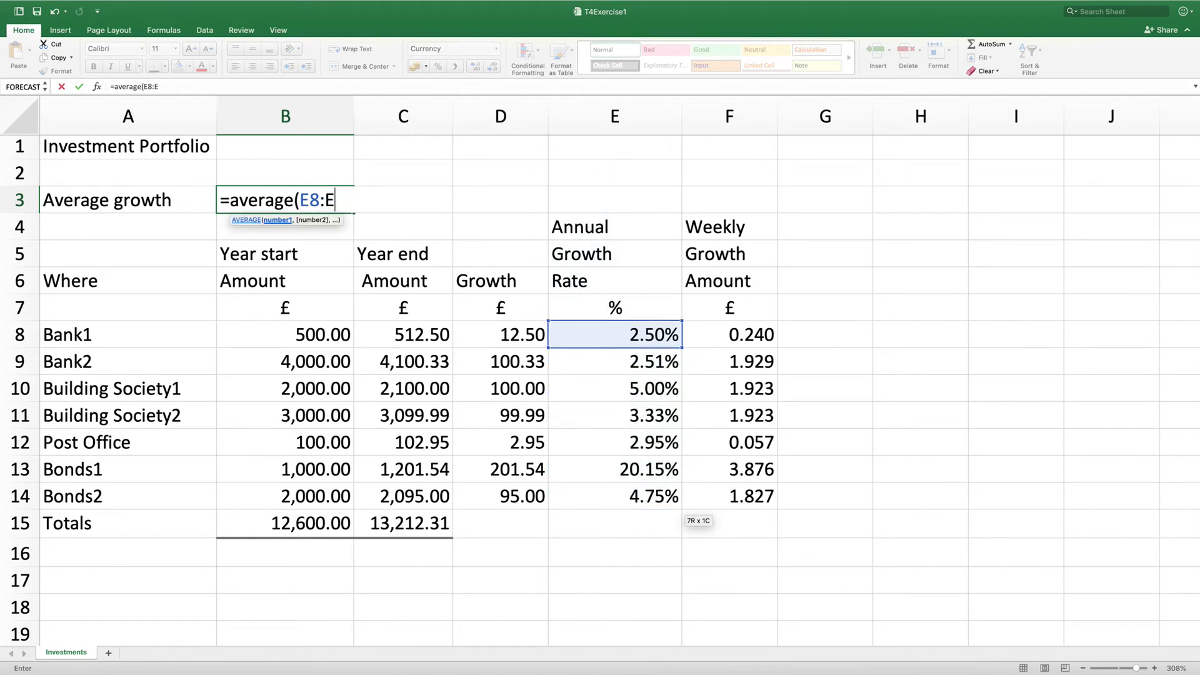
pyautogui.press('BackSpace')
pyautogui.press('BackSpace')
pyautogui.press('BackSpace')
pyautogui.press('BackSpace')
pyautogui.press('BackSpace')
pyautogui.press('BackSpace')
pyautogui.press('Return')
# Insert the built-in Average function in cell B3 over the annual growth rates in E8:E14
pyautogui.click(285, 200)
pyautogui.hscroll(3, 619, 368)
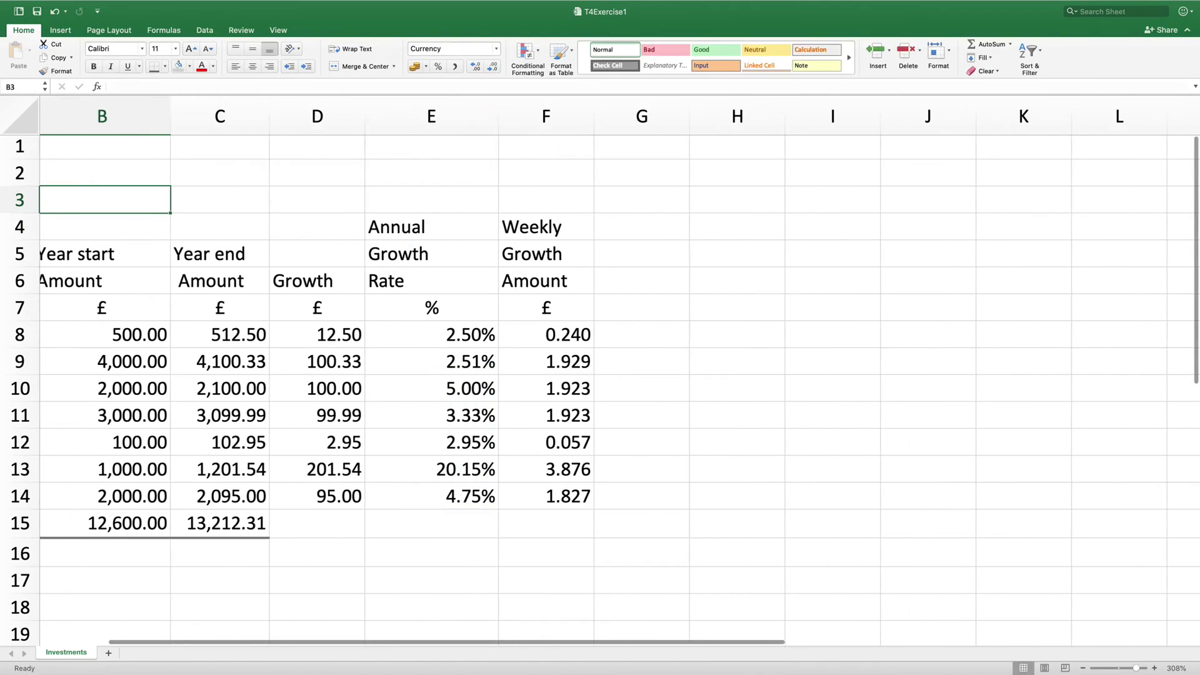
pyautogui.scroll(-1, 618, 368)
pyautogui.hscroll(-3, 618, 369)
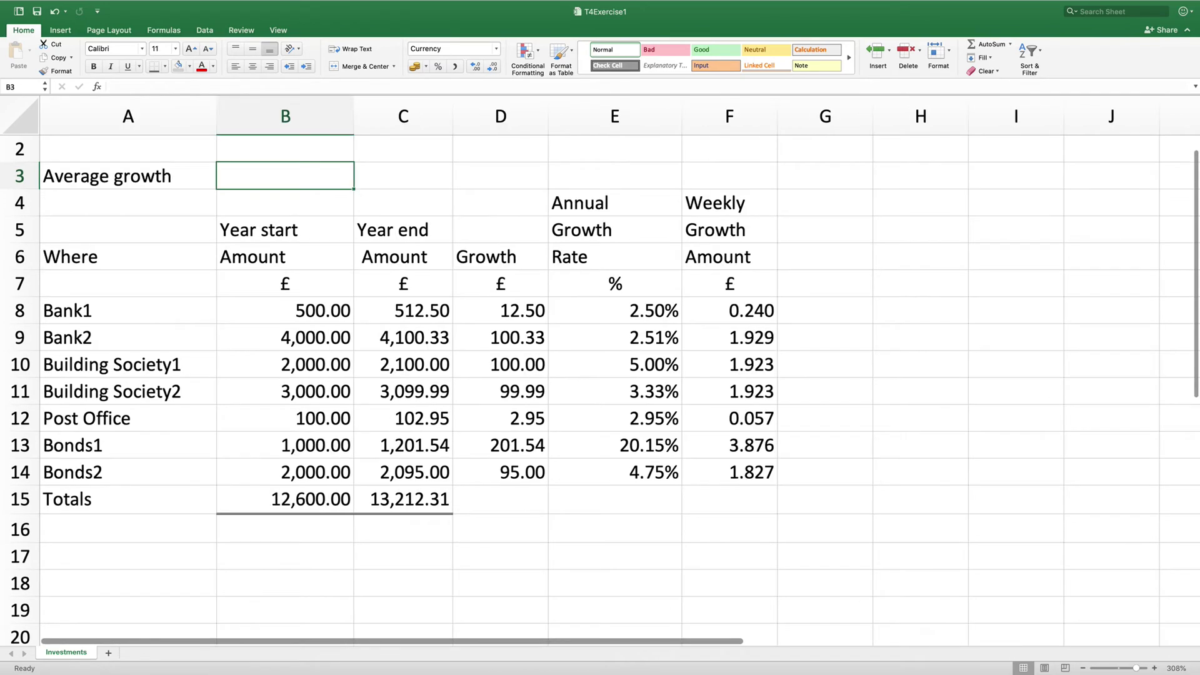
pyautogui.click(1010, 44)
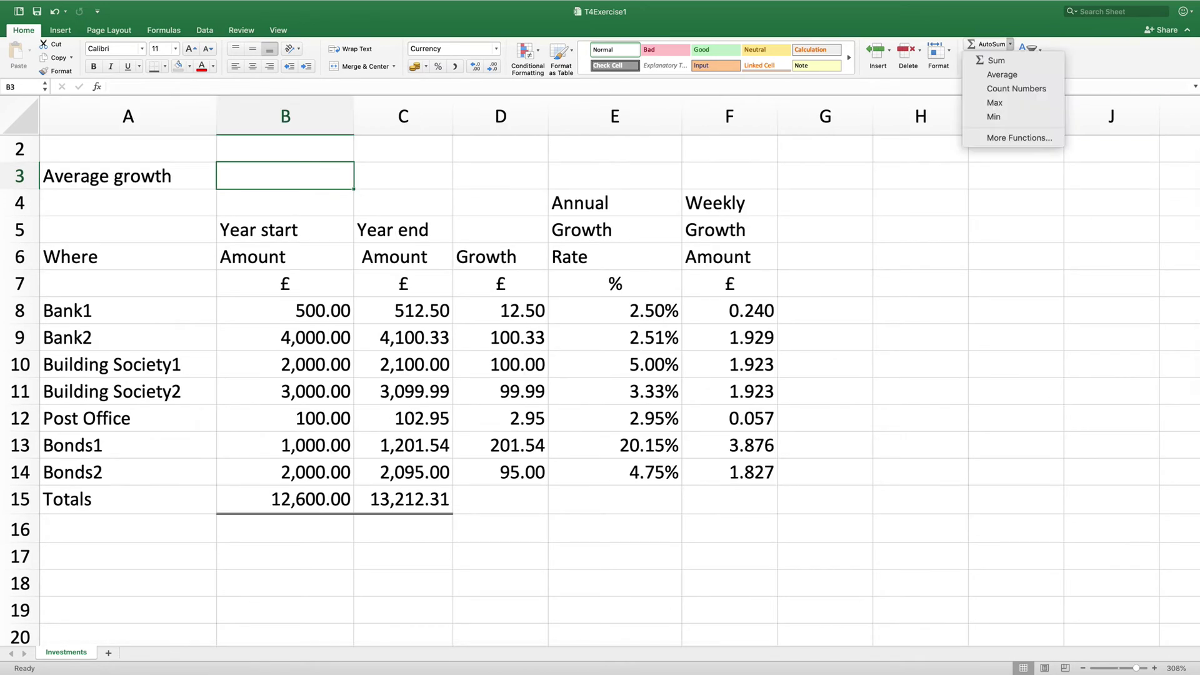
pyautogui.click(987, 75)
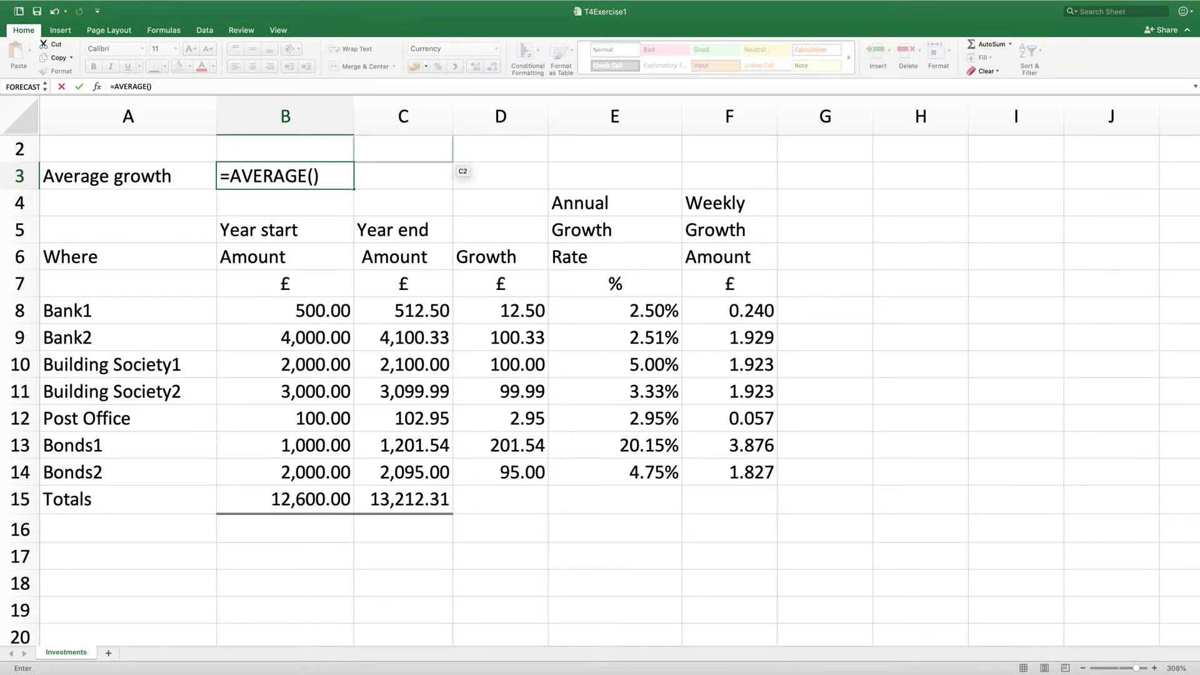
pyautogui.moveTo(616, 310); pyautogui.dragTo(679, 475)
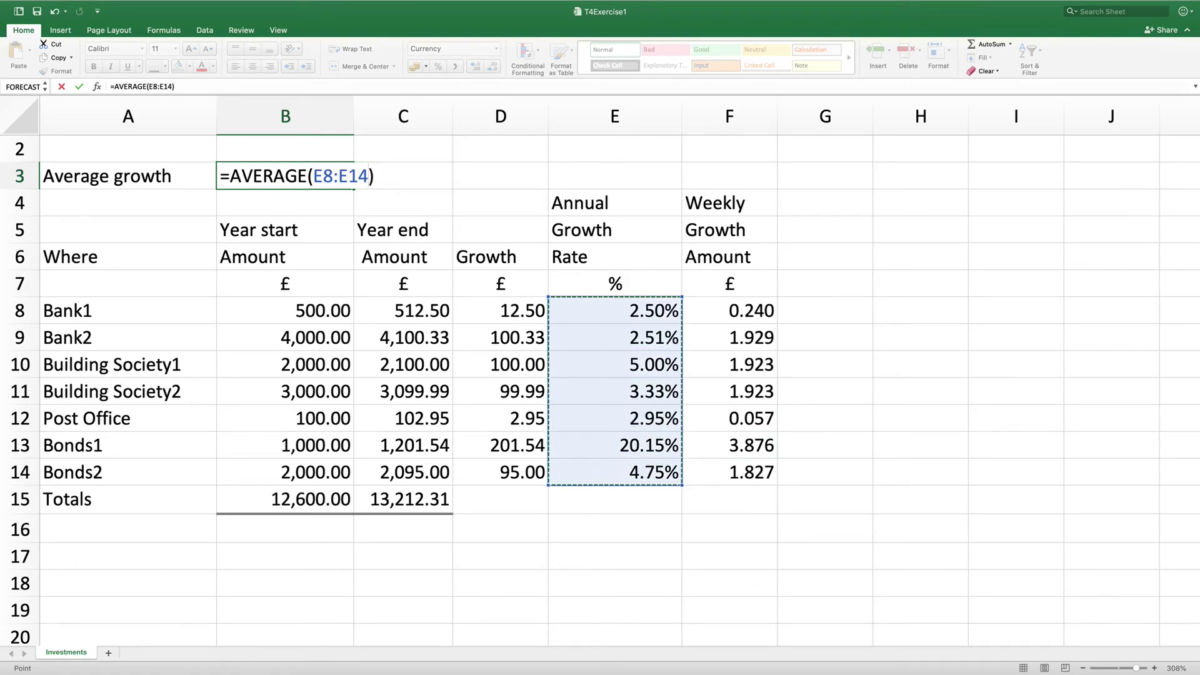
pyautogui.press('Return')
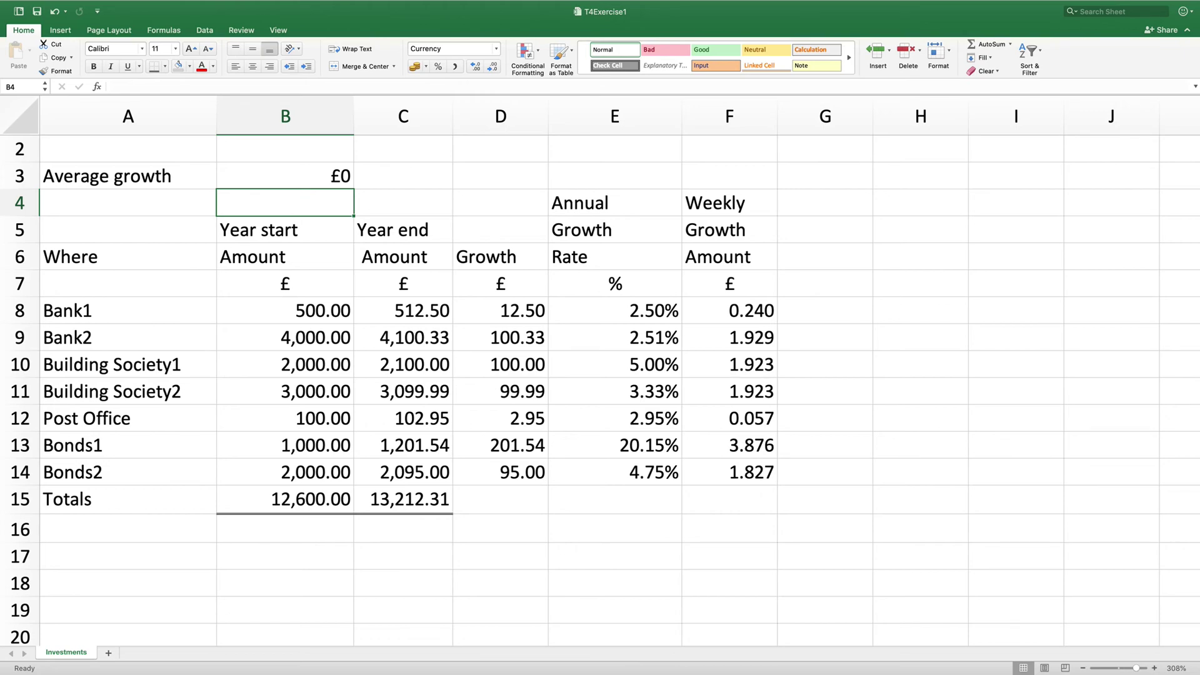
# Format the average growth in B3 as a Percentage with three decimal places
pyautogui.click(285, 176)
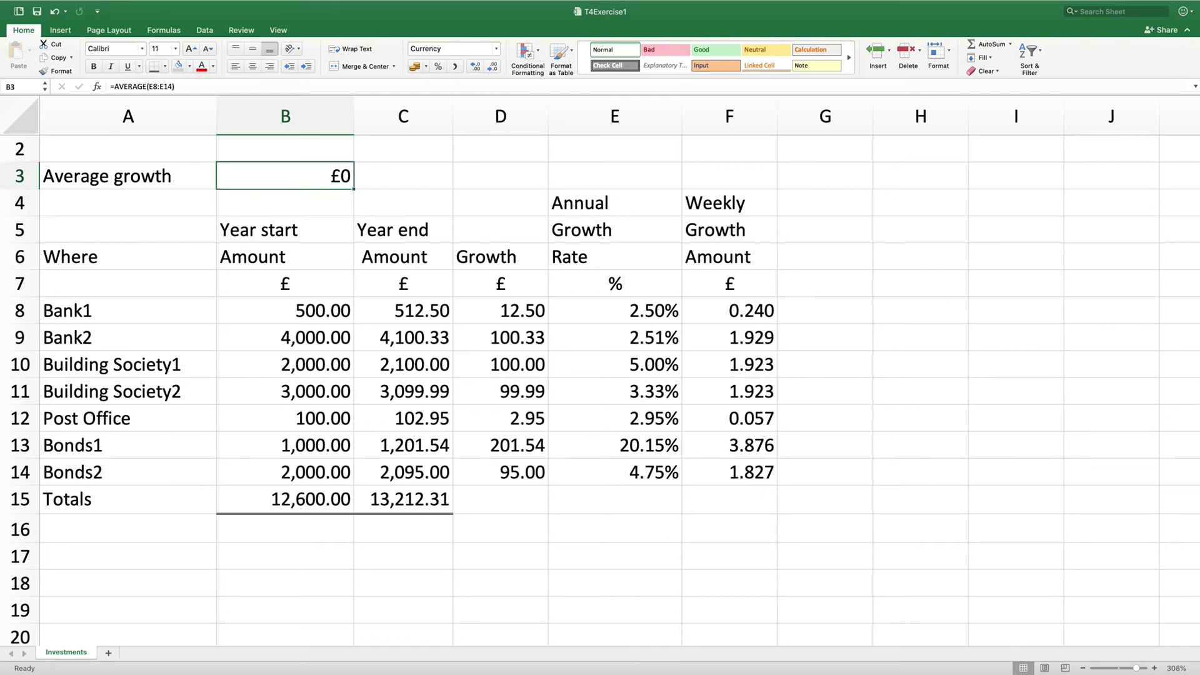
pyautogui.scroll(-3, 600, 387)
pyautogui.scroll(4, 600, 388)
pyautogui.rightClick(313, 219)
pyautogui.click(283, 203)
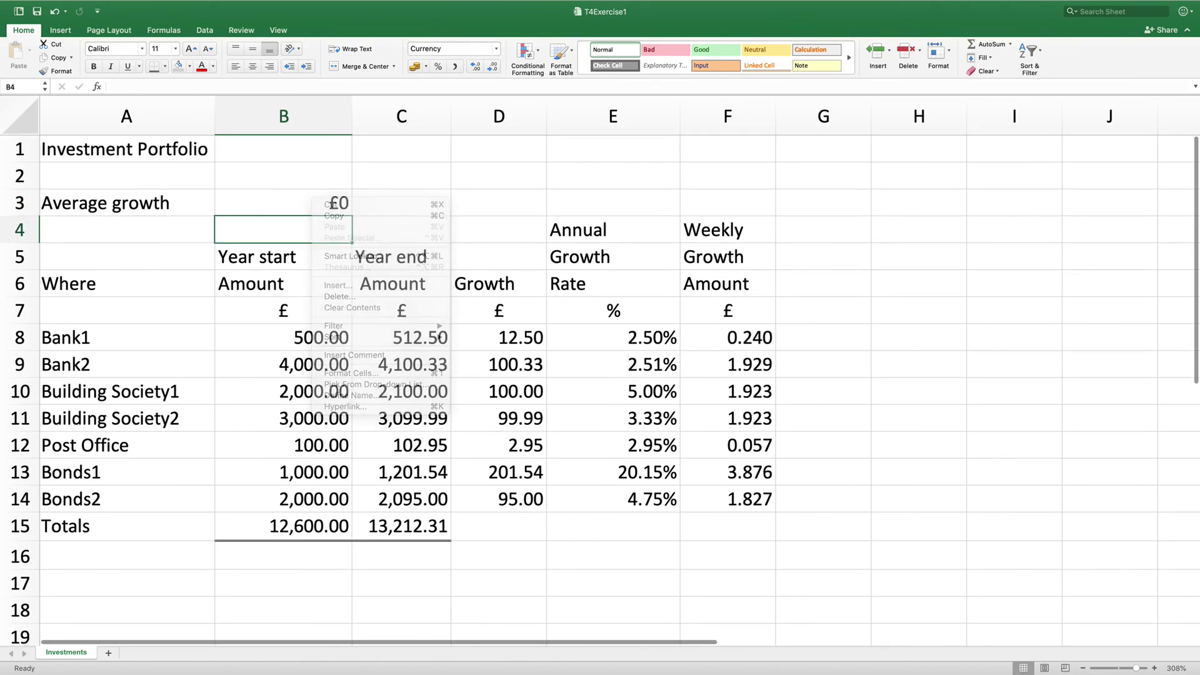
pyautogui.rightClick(279, 201)
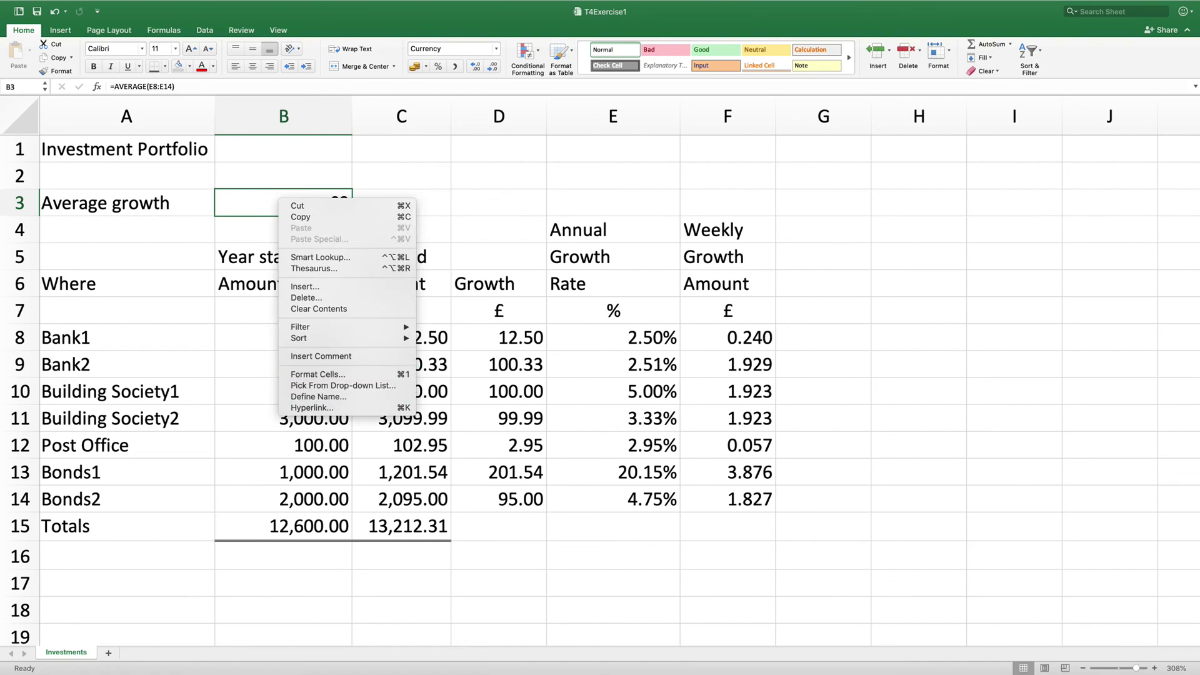
pyautogui.click(317, 374)
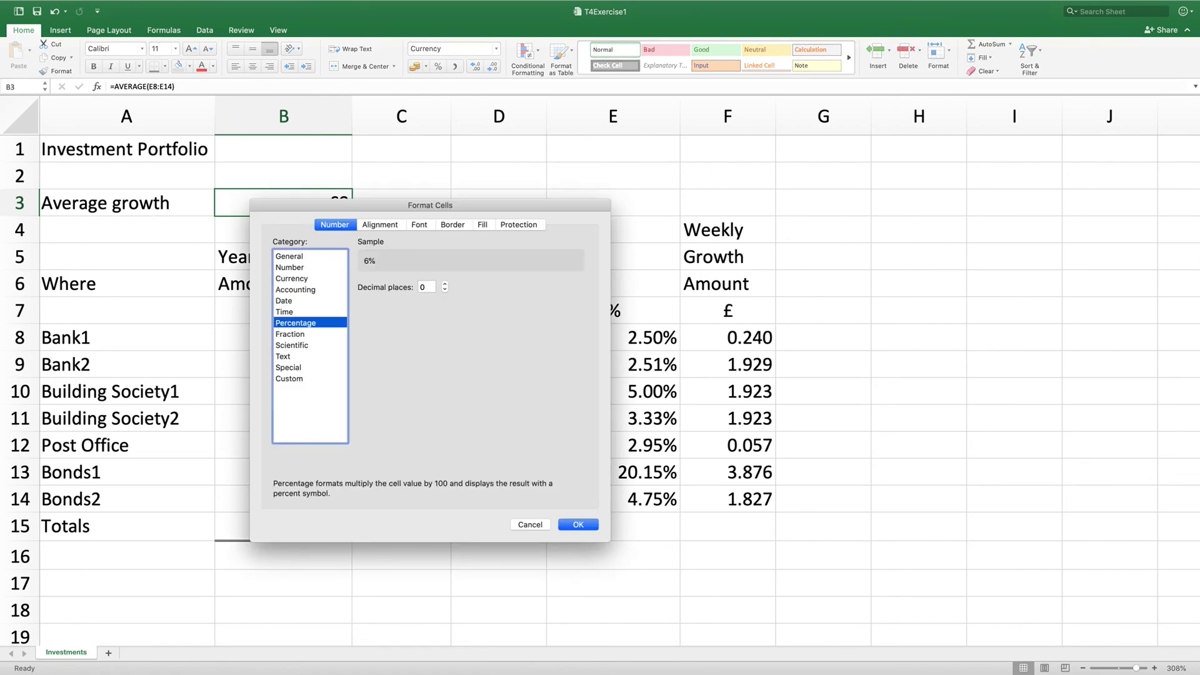
pyautogui.press('Tab')
pyautogui.press('Up')
pyautogui.press('Up')
pyautogui.press('Up')
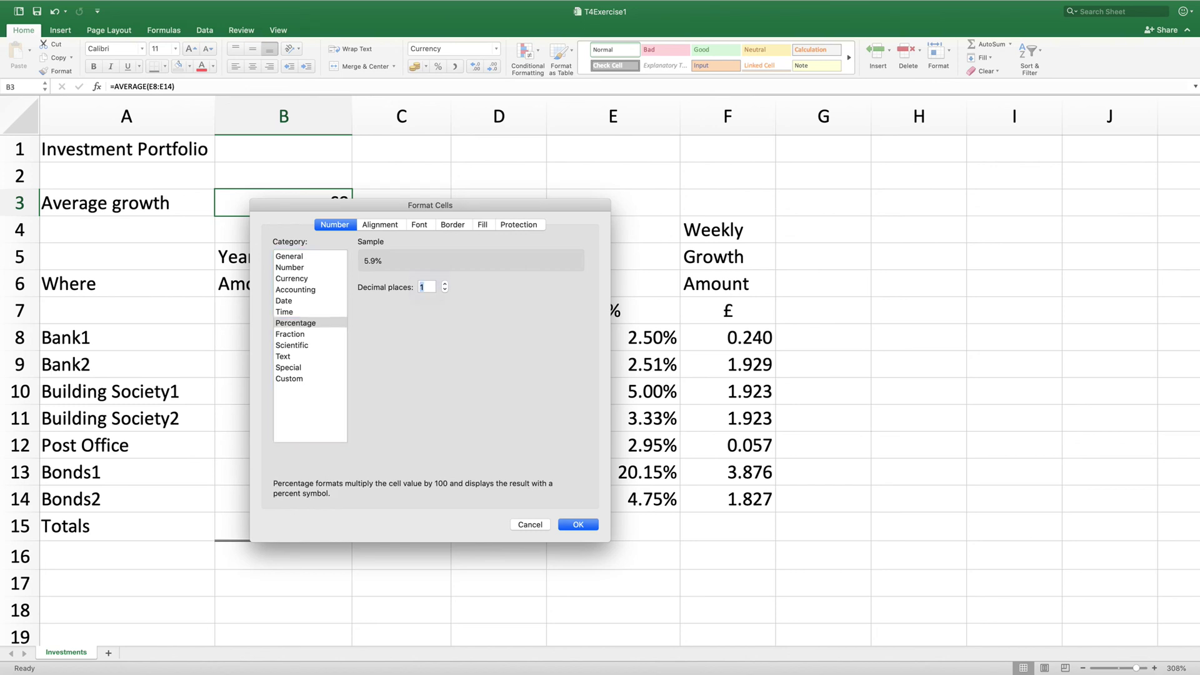
pyautogui.press('Return')
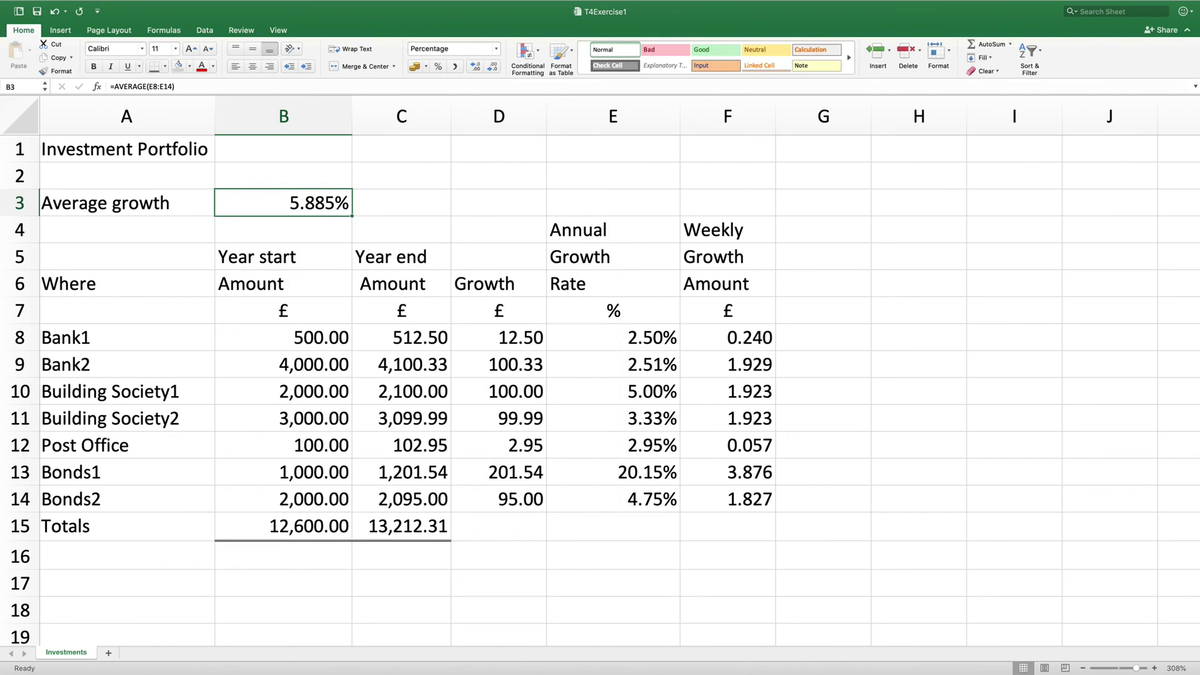